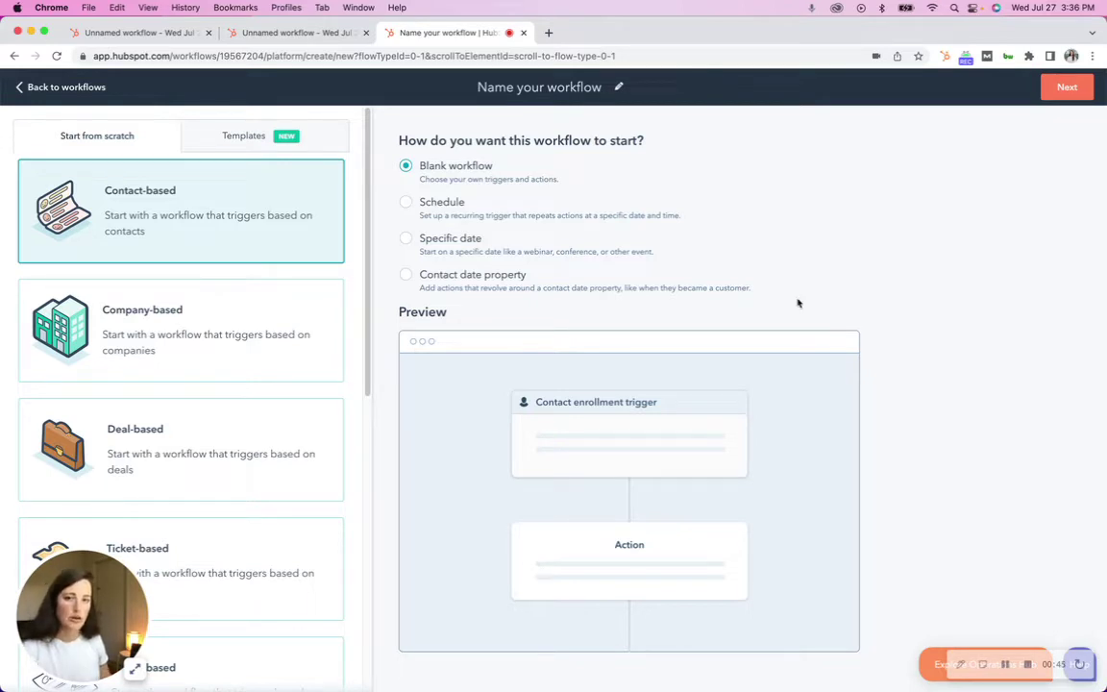
# - Scroll through the workflow-type cards on the new-workflow setup page
pyautogui.scroll(-10, 209, 432)
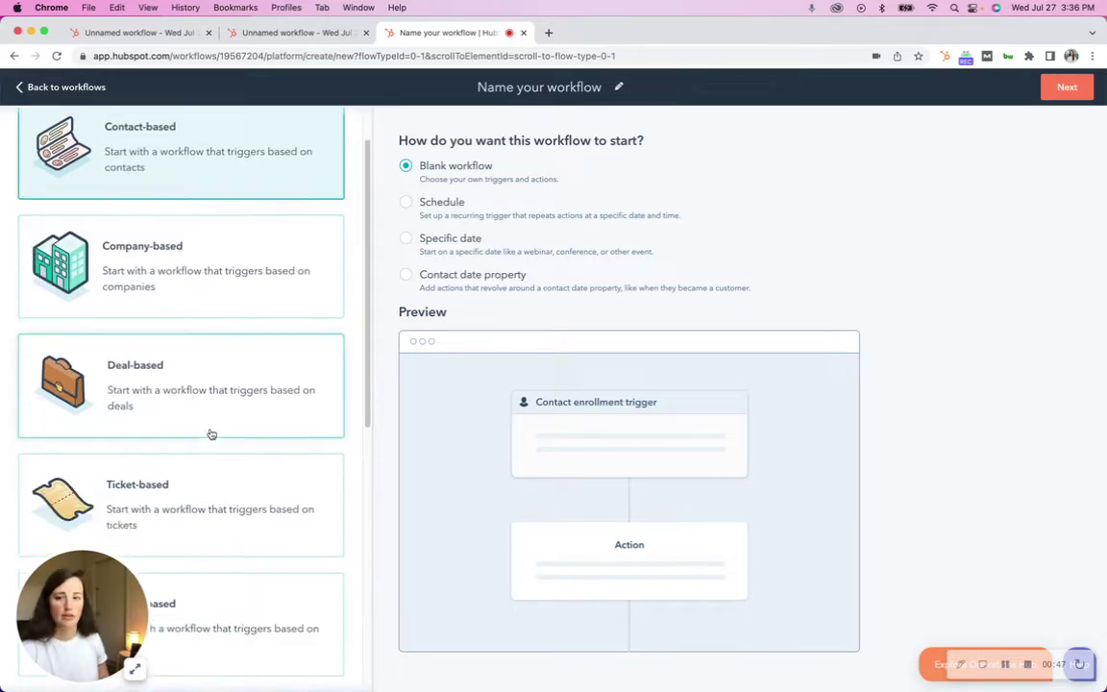
pyautogui.scroll(10, 232, 396)
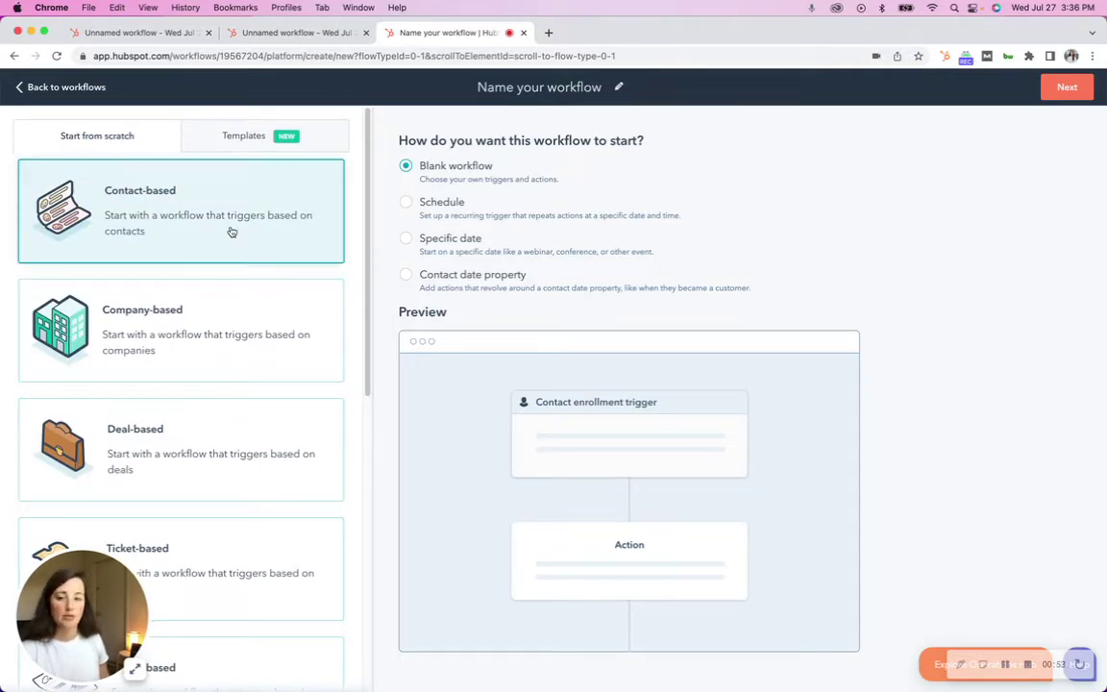
pyautogui.scroll(-5, 233, 250)
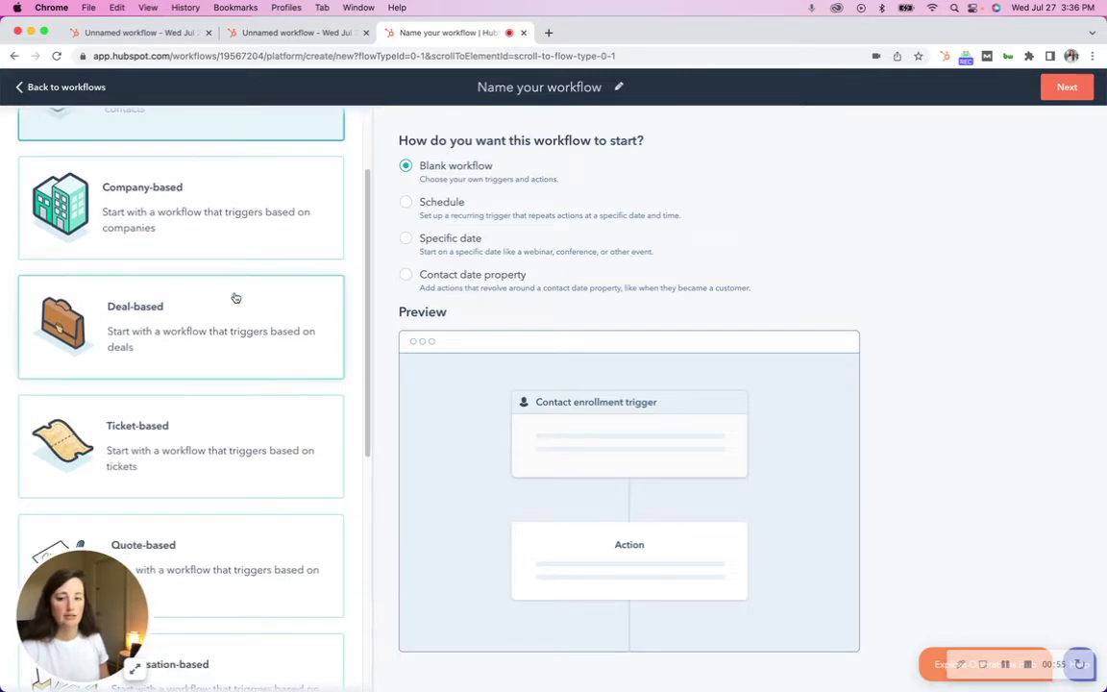
pyautogui.scroll(-1, 235, 298)
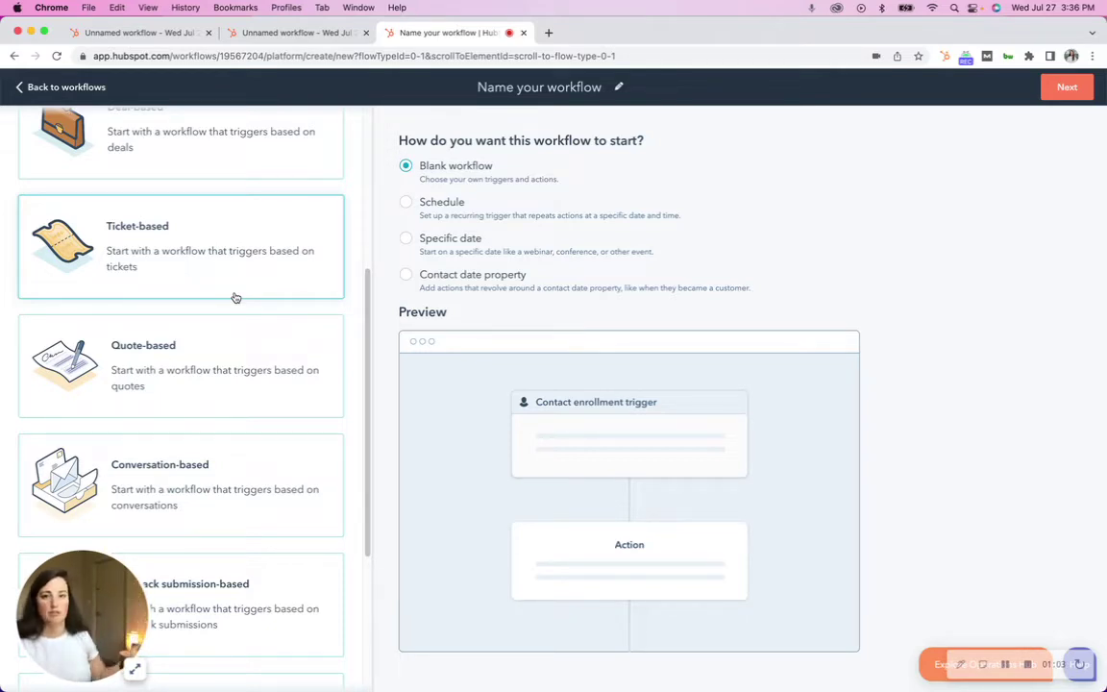
pyautogui.scroll(5, 235, 298)
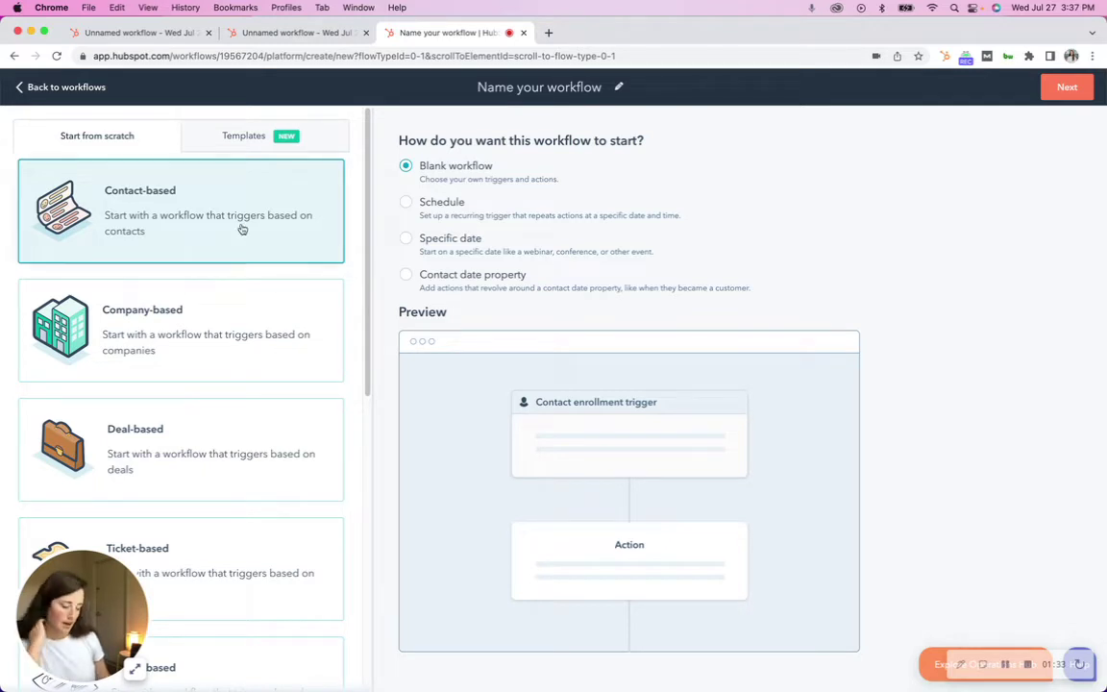
# - Browse the contact workflow's Deal properties trigger list, then switch to the deal-based workflow
pyautogui.click(145, 33)
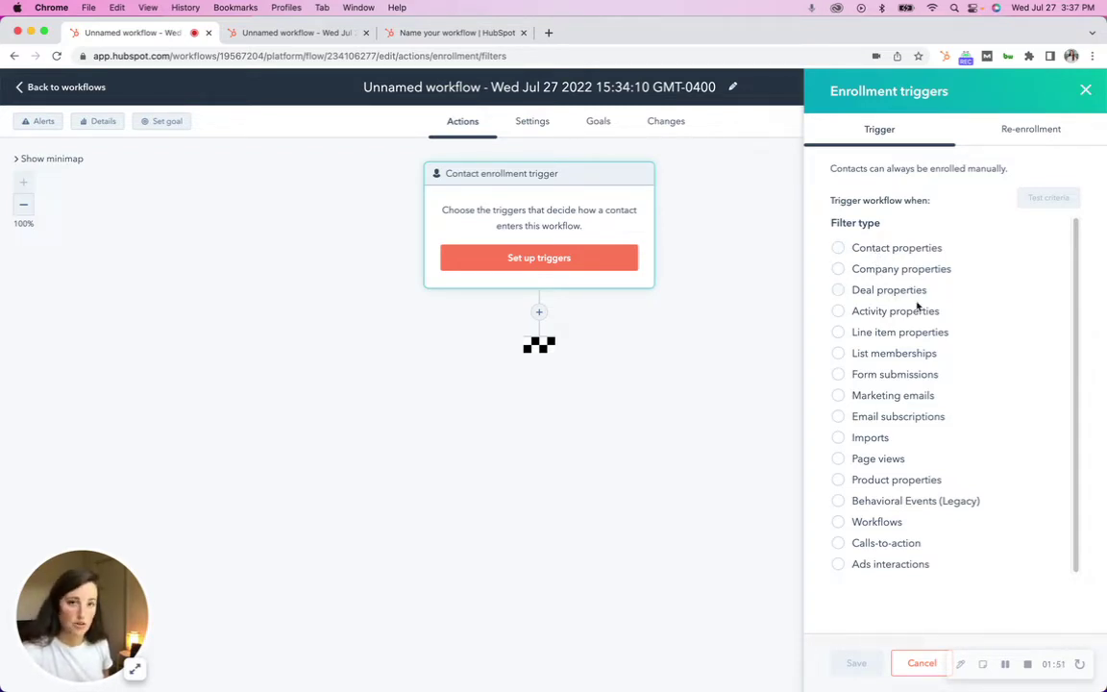
pyautogui.click(886, 293)
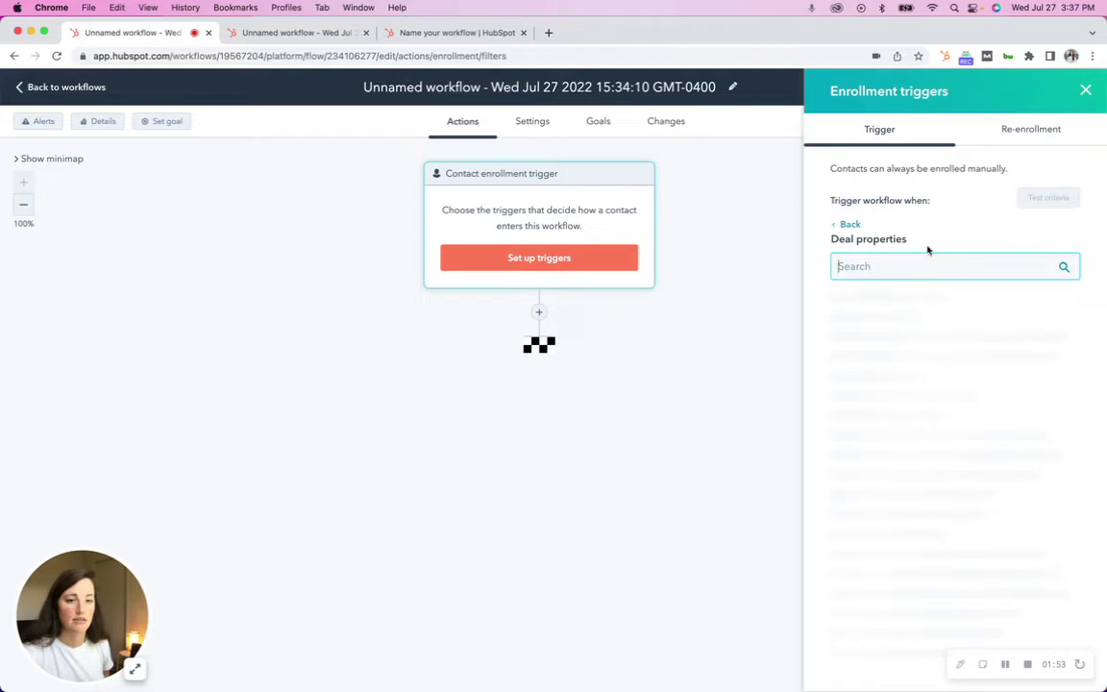
pyautogui.scroll(-10, 928, 520)
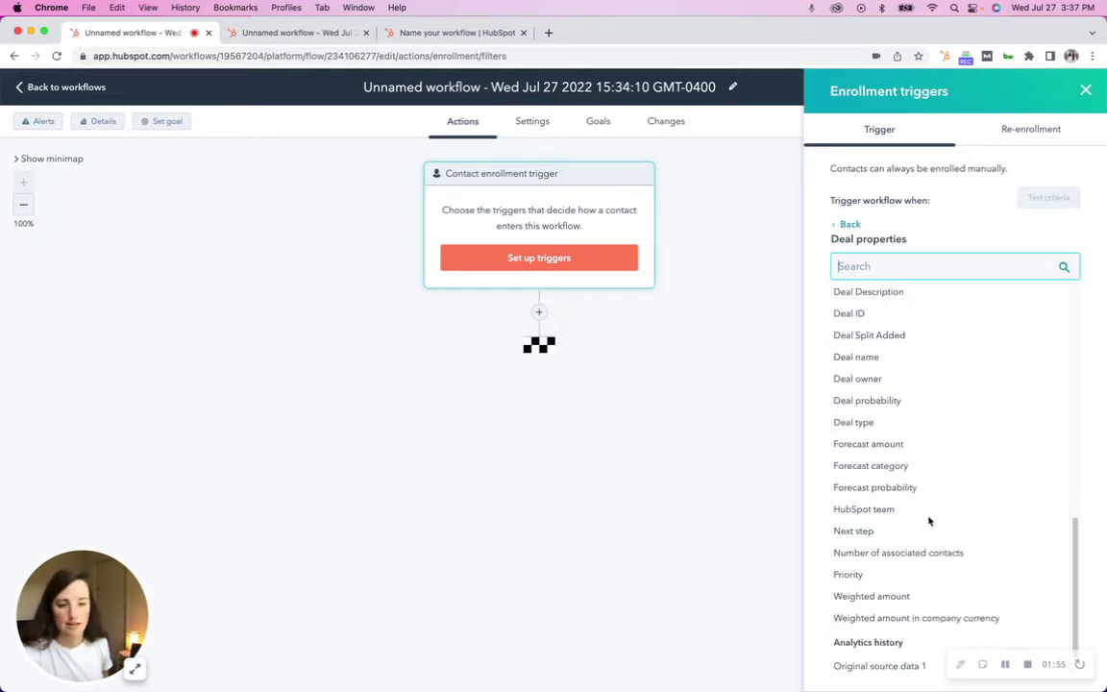
pyautogui.scroll(10, 865, 403)
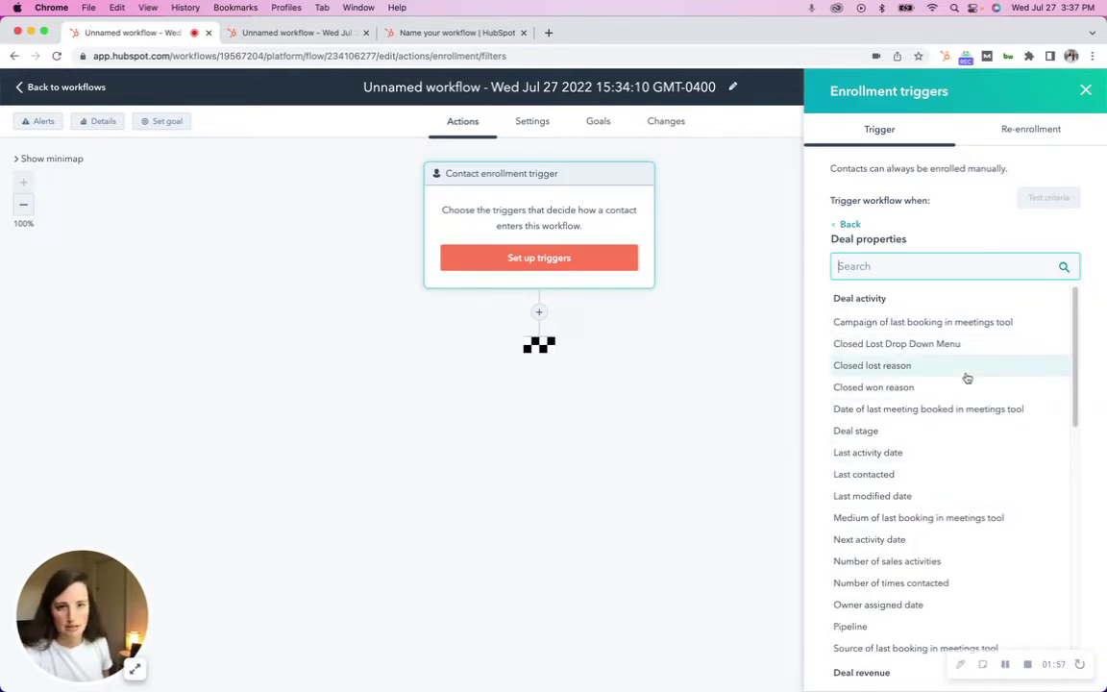
pyautogui.click(846, 225)
pyautogui.click(278, 33)
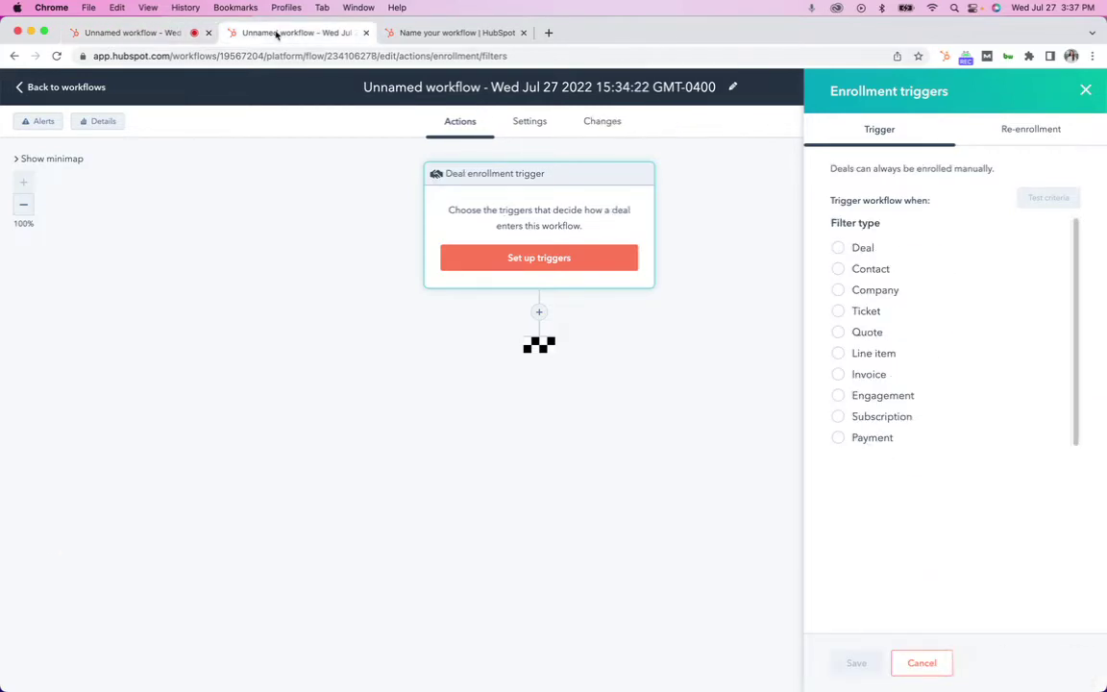
# - Preview the Deal trigger properties in the deal workflow, then return to the contact workflow
pyautogui.click(863, 248)
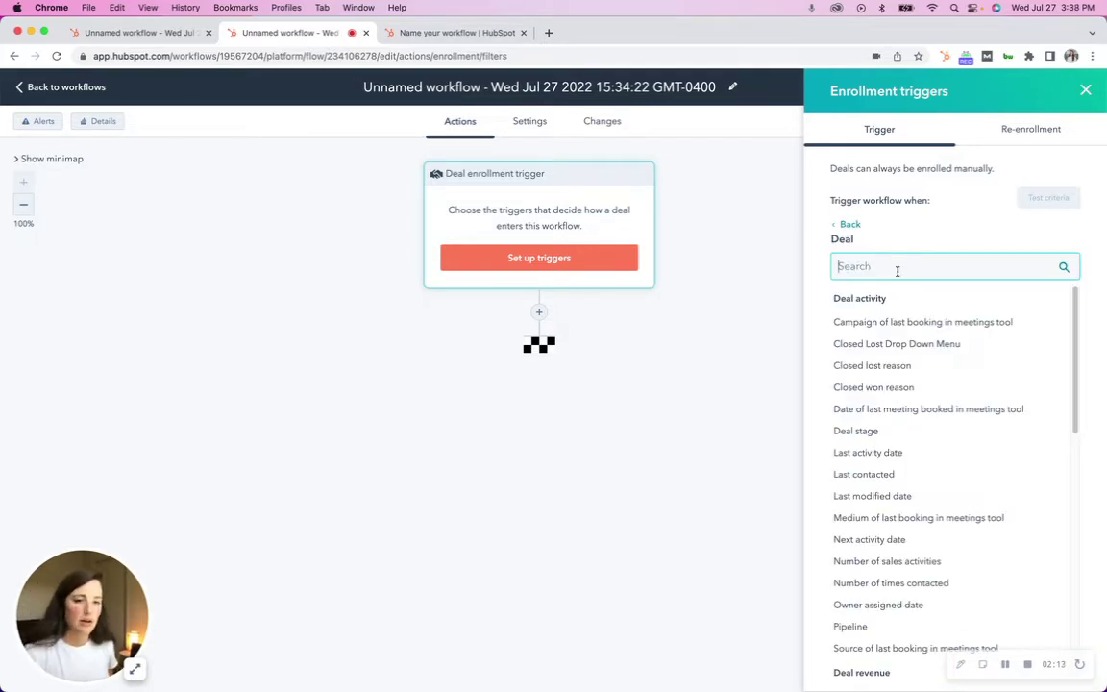
pyautogui.click(183, 36)
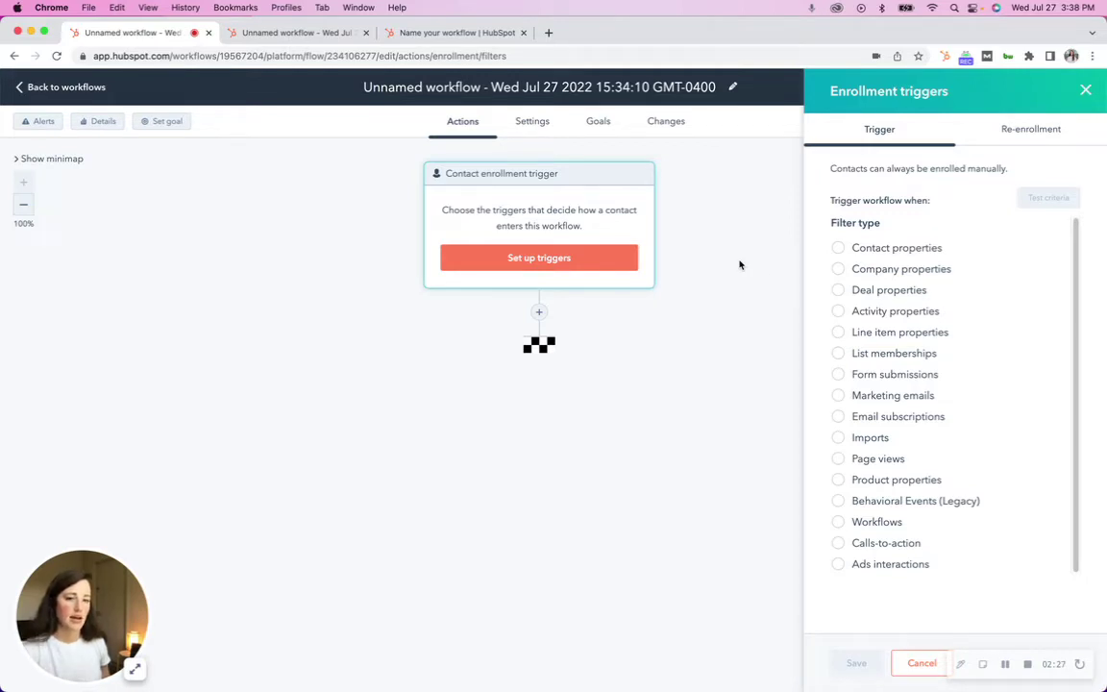
# - Set the contact workflow's enrollment trigger to Contact Form submissions
pyautogui.click(888, 375)
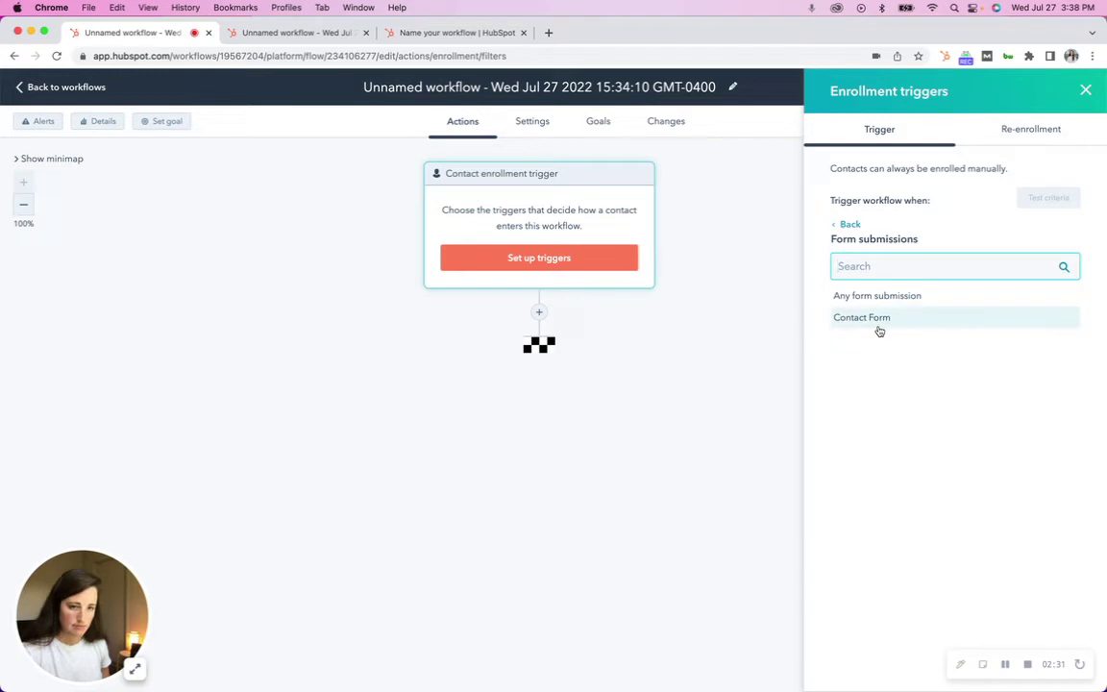
pyautogui.click(879, 319)
pyautogui.click(862, 481)
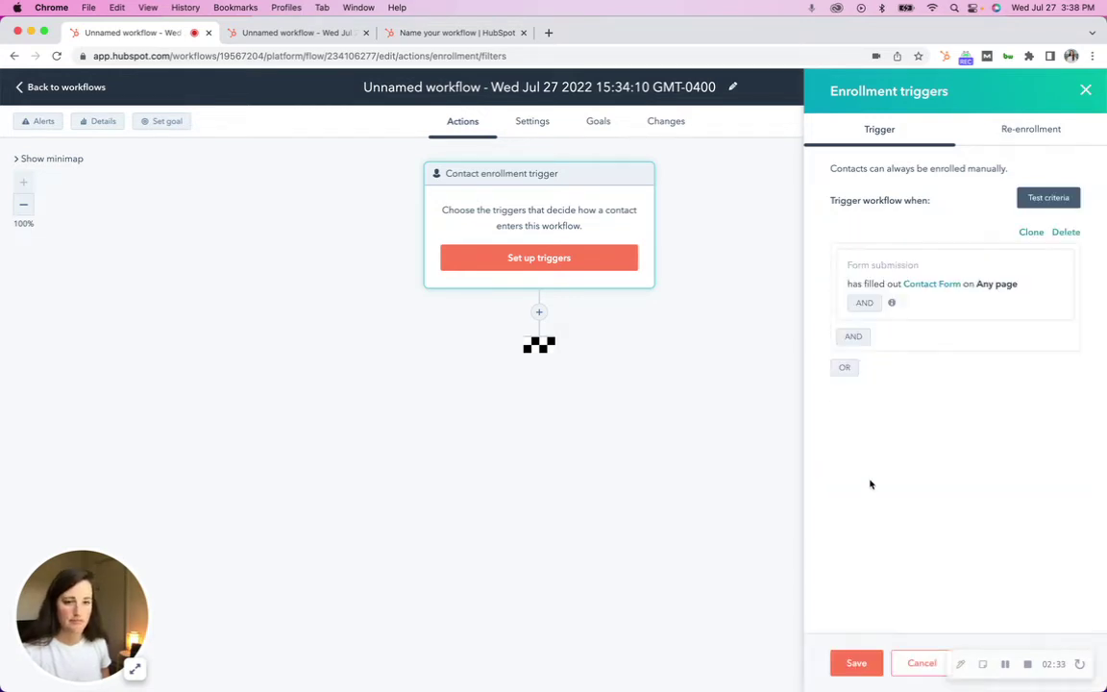
pyautogui.click(868, 662)
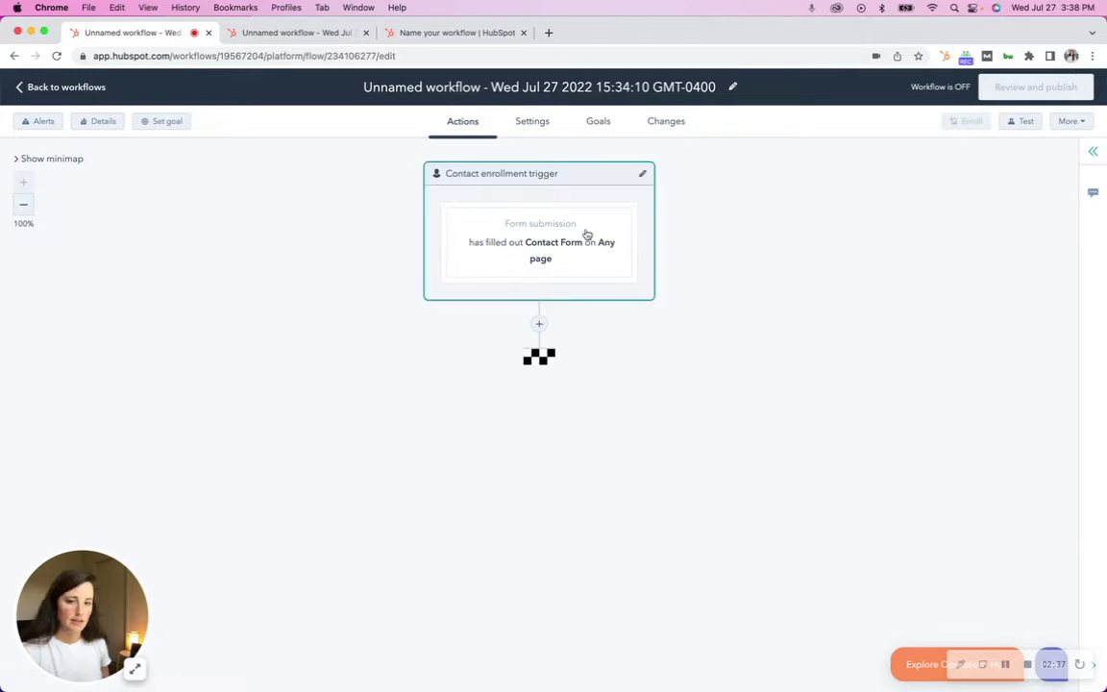
# - Add a Set property value action setting Lifecycle stage to Marketing Qualified Lead
pyautogui.click(539, 324)
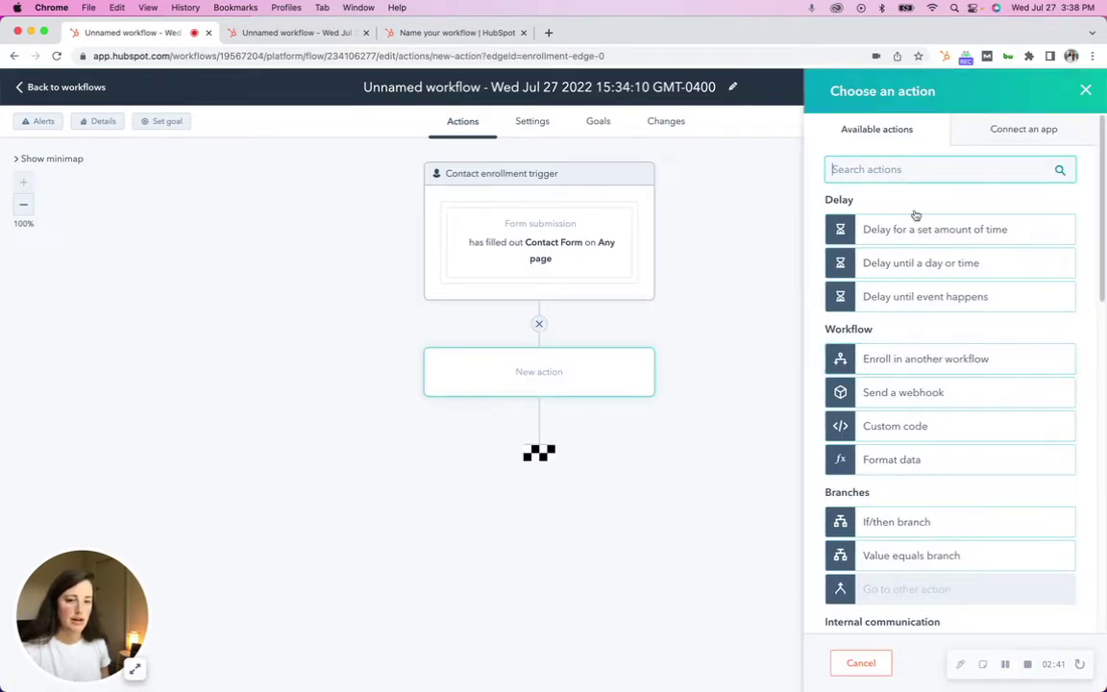
pyautogui.scroll(-5, 916, 192)
pyautogui.scroll(-3, 938, 344)
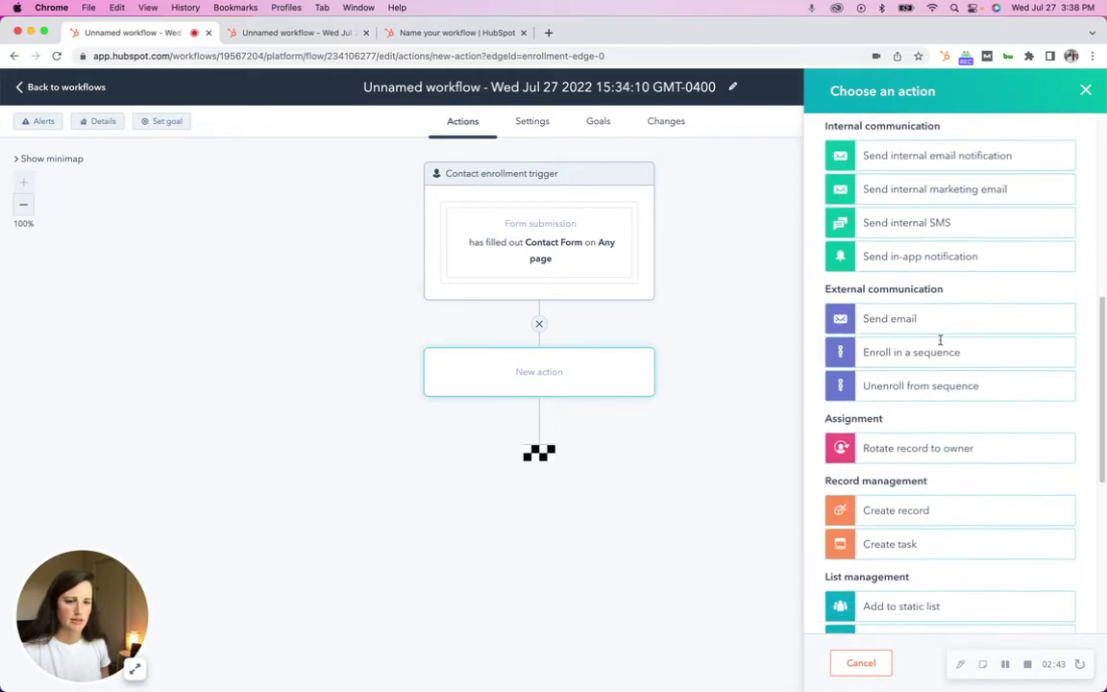
pyautogui.scroll(-4, 938, 496)
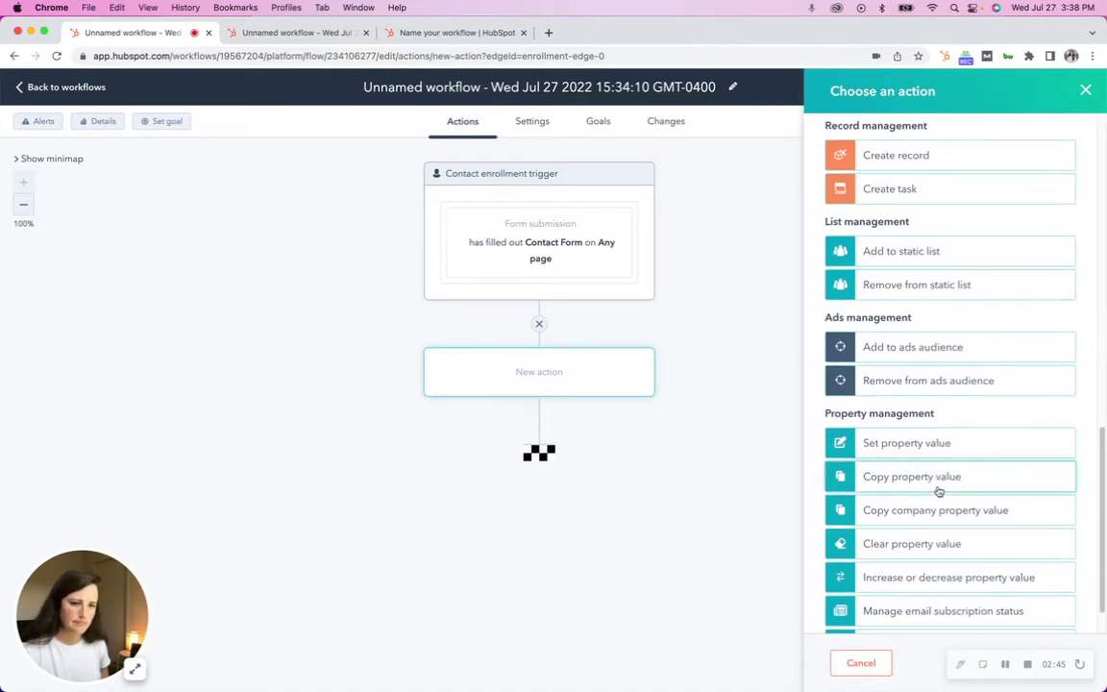
pyautogui.click(936, 442)
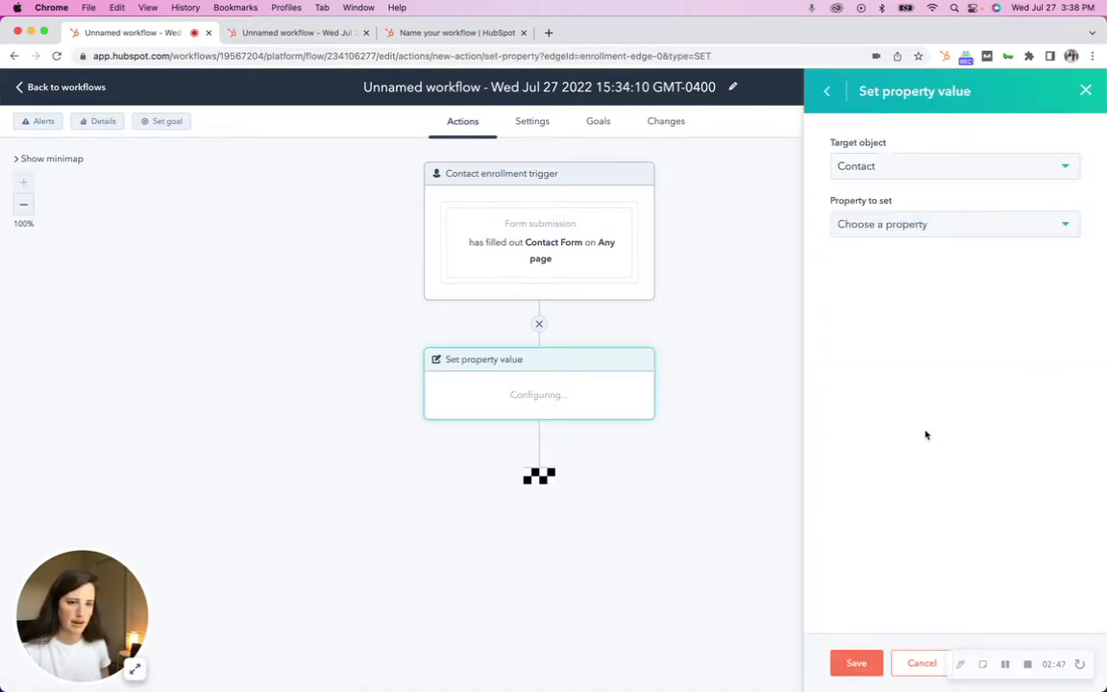
pyautogui.click(877, 224)
pyautogui.write('life')
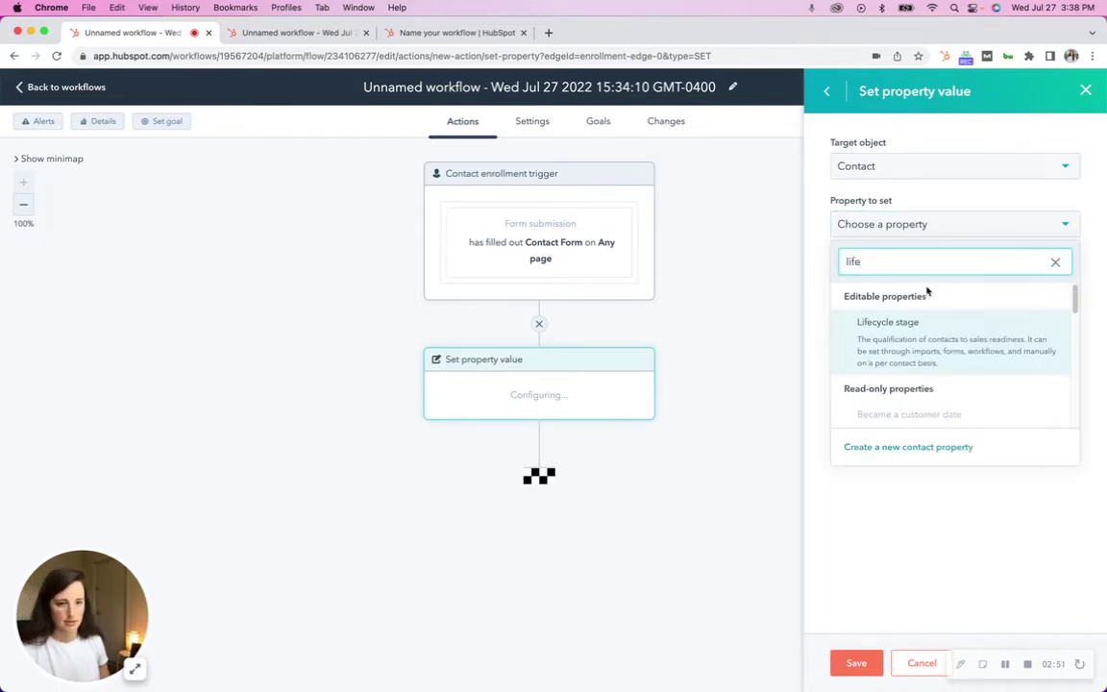
pyautogui.click(923, 325)
pyautogui.click(882, 287)
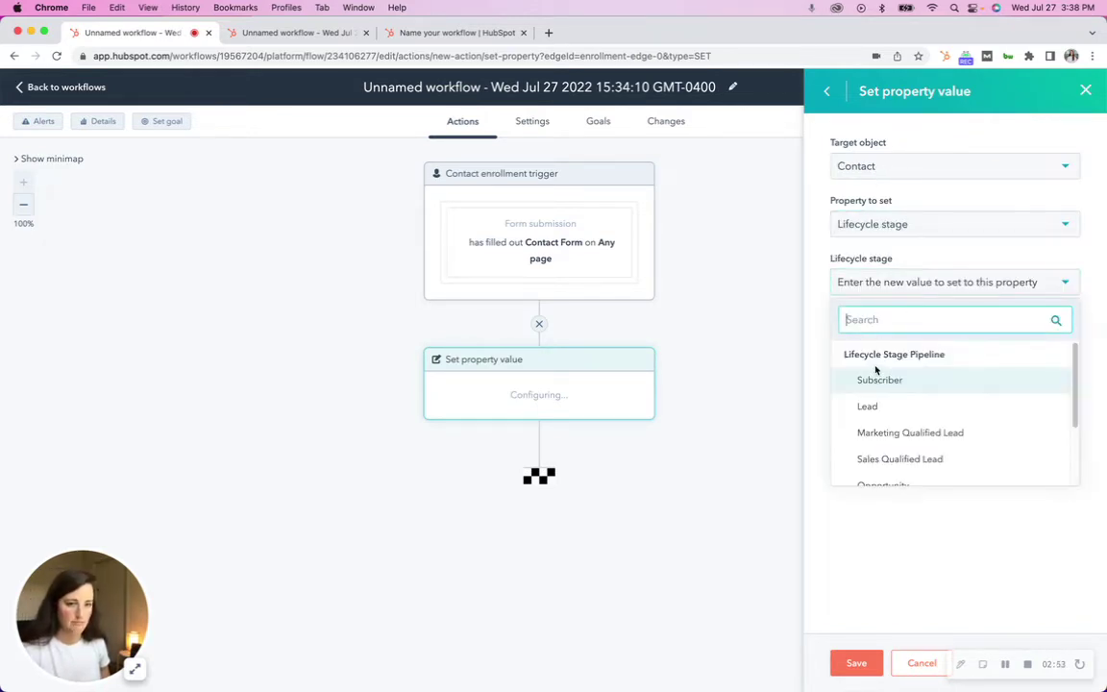
pyautogui.click(882, 435)
pyautogui.click(858, 662)
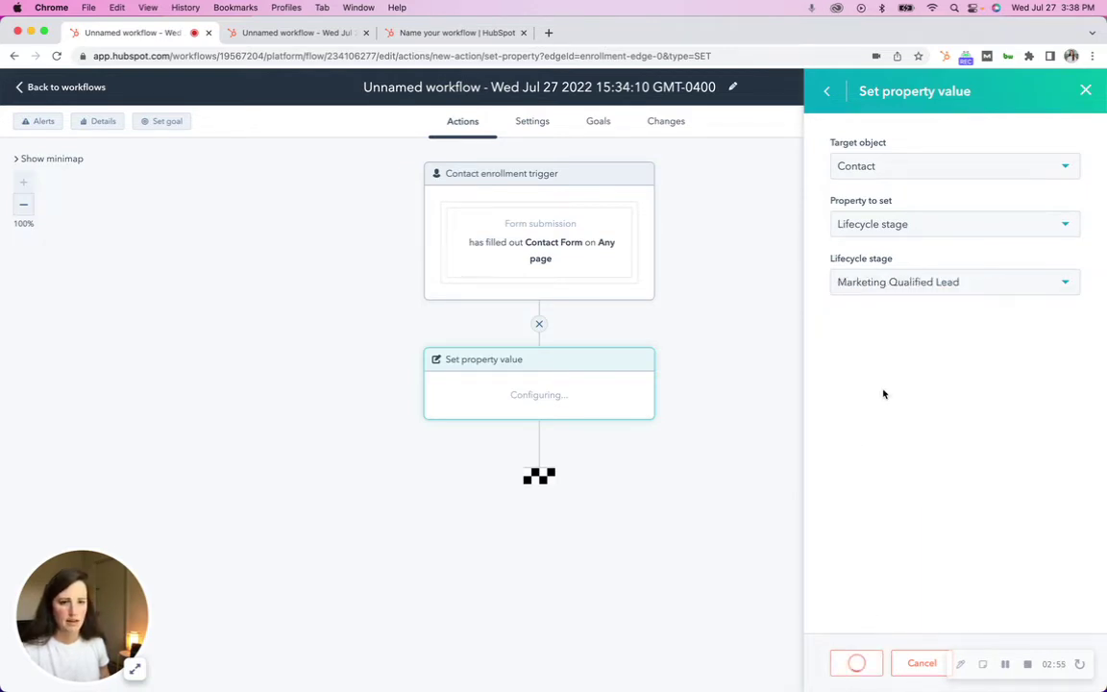
# - In the deal workflow, add the trigger condition Pipeline is any of Sales Pipeline
pyautogui.click(284, 35)
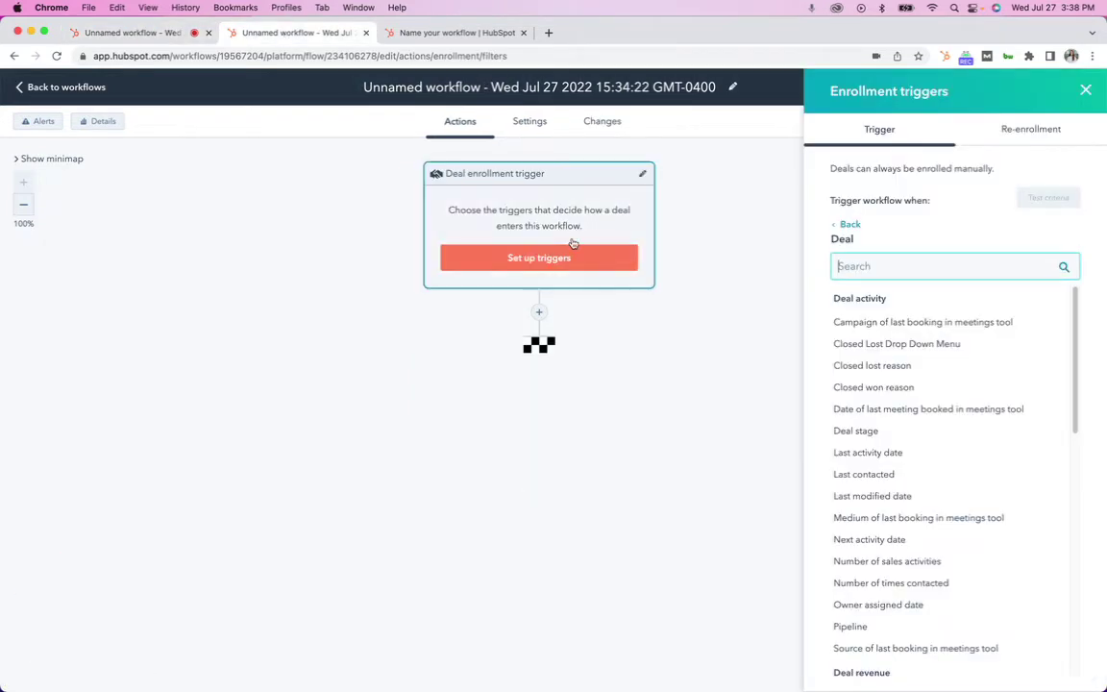
pyautogui.click(846, 225)
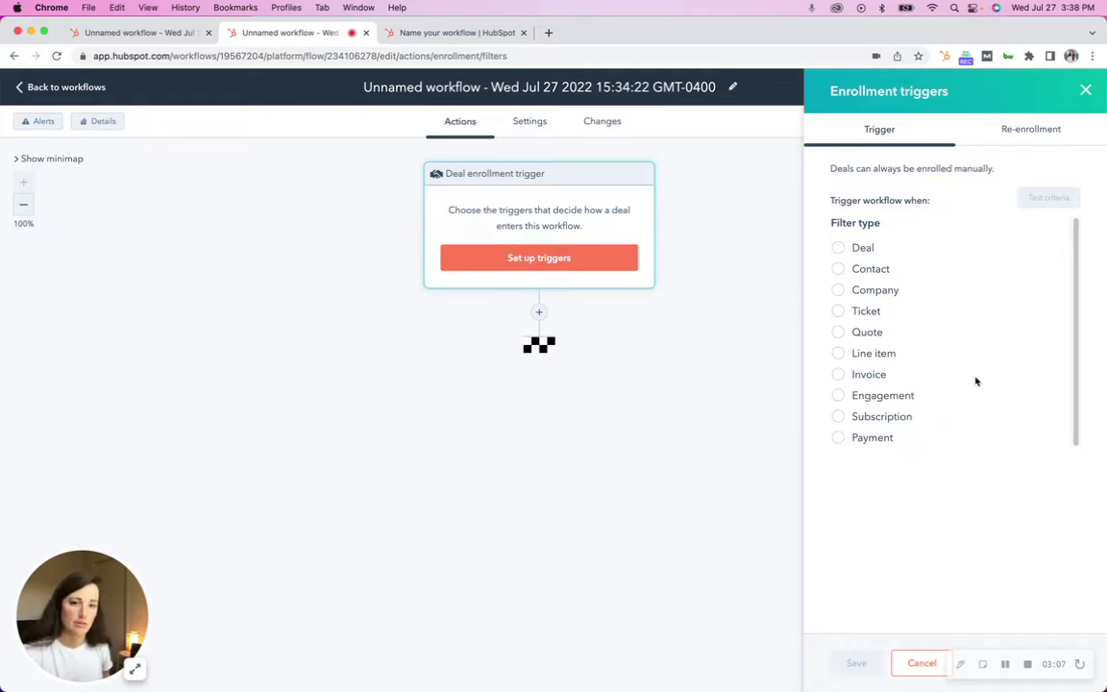
pyautogui.click(861, 249)
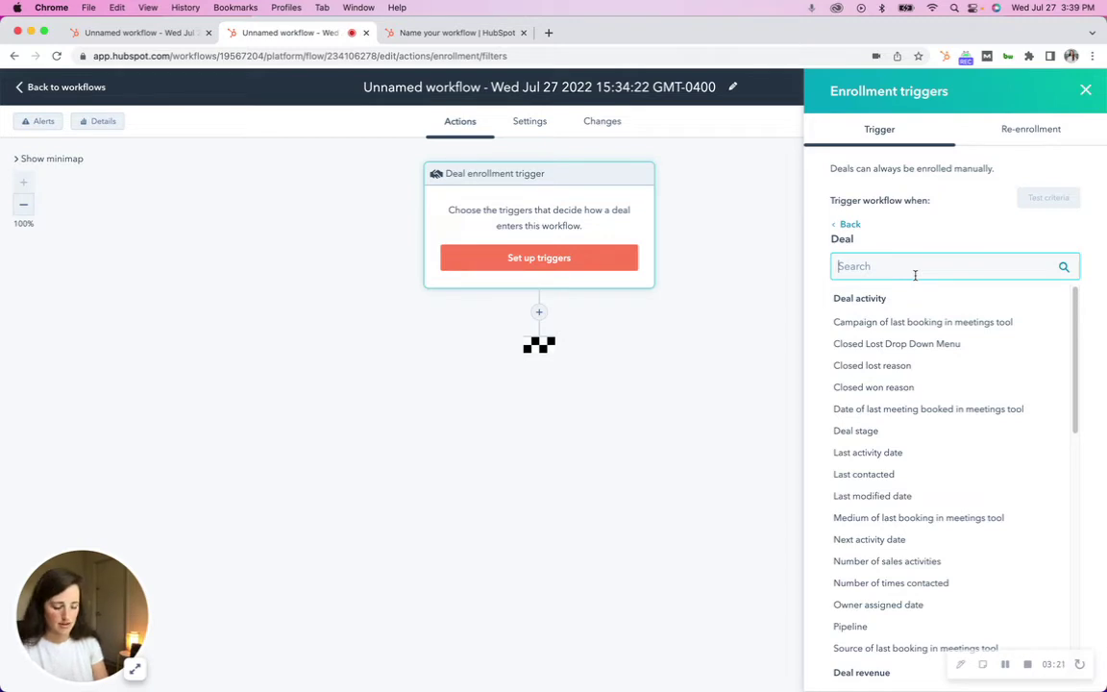
pyautogui.write('pi')
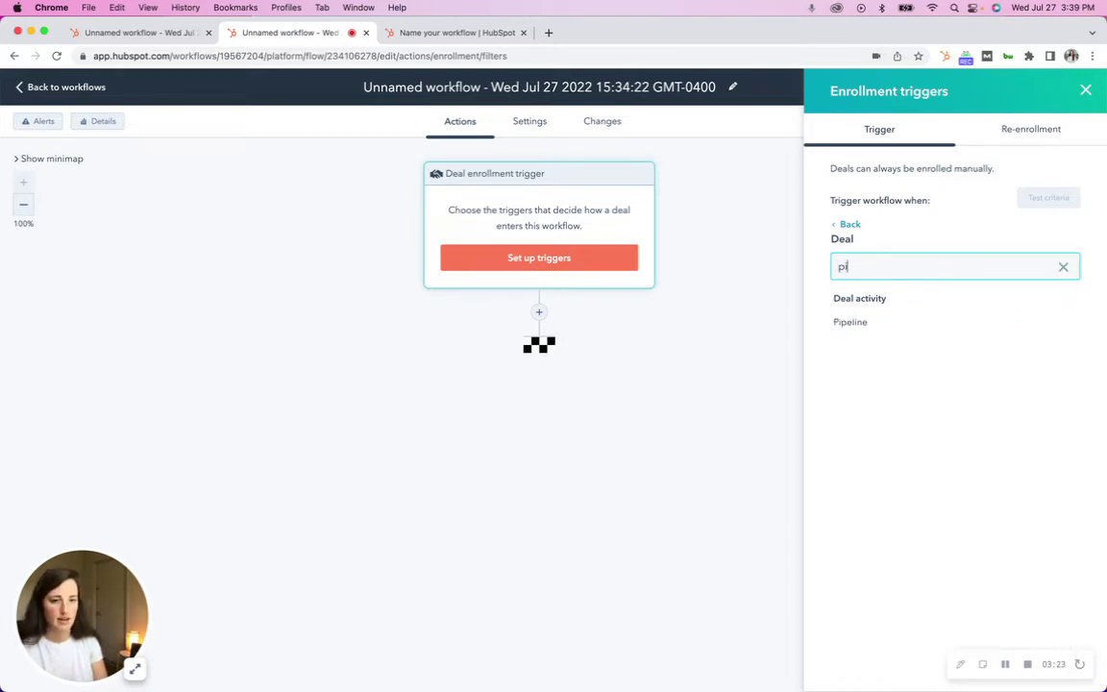
pyautogui.click(872, 320)
pyautogui.click(914, 318)
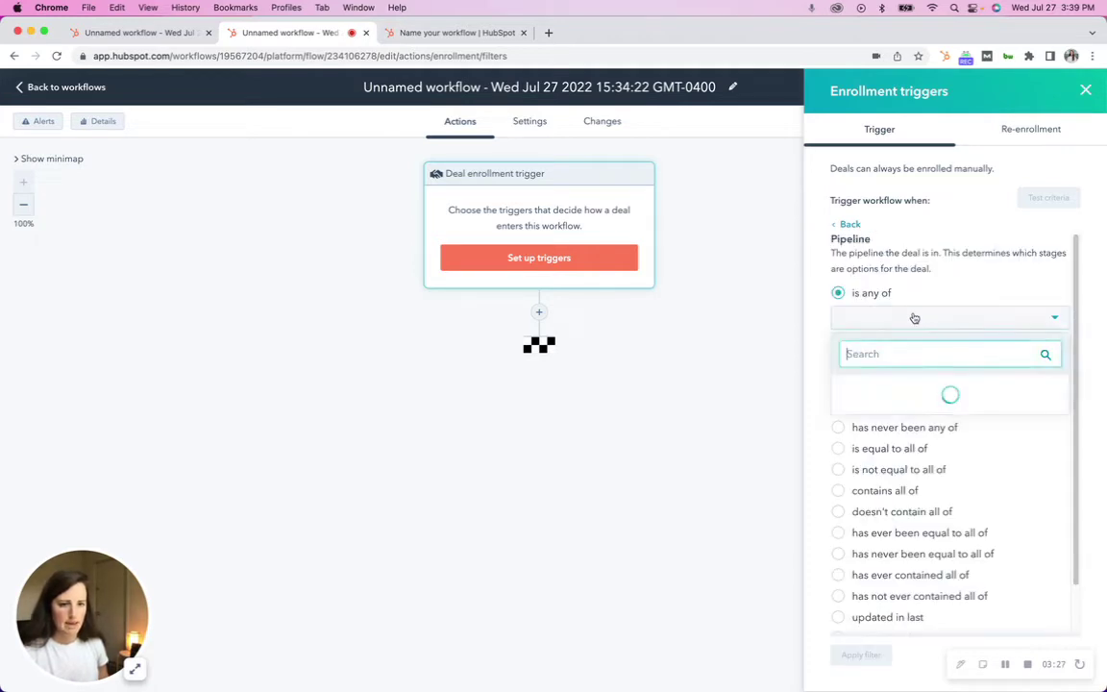
pyautogui.click(903, 391)
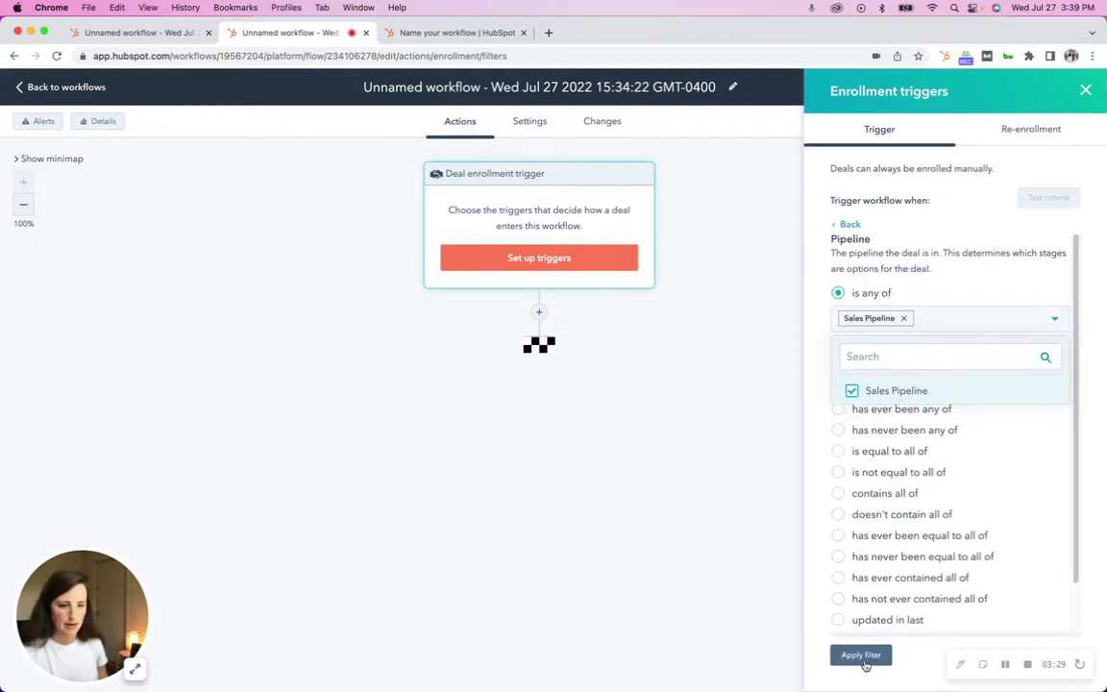
pyautogui.click(862, 656)
# - Add an AND condition Deal stage is any of Closed Lost and save the criteria
pyautogui.click(855, 299)
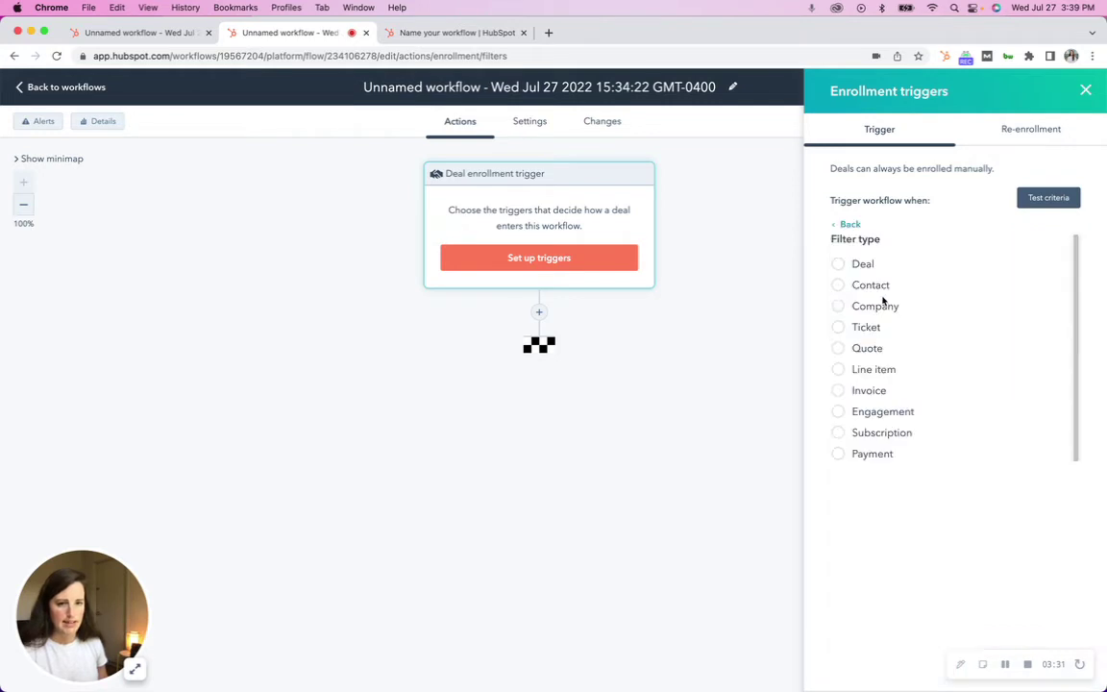
pyautogui.click(860, 264)
pyautogui.write('stag')
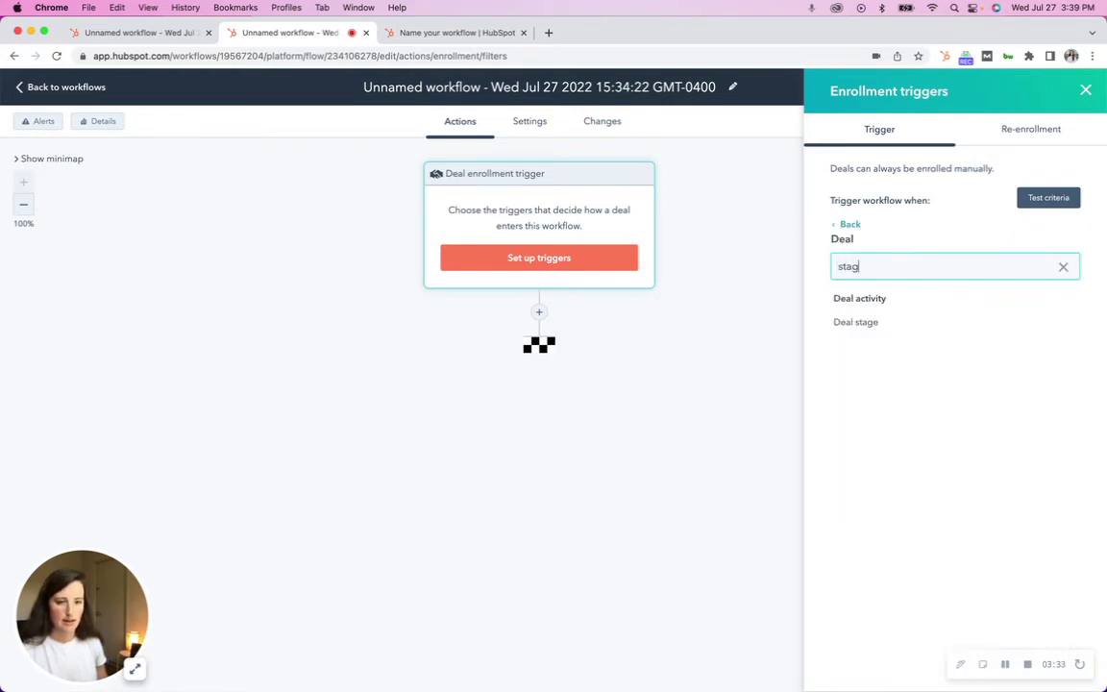
pyautogui.click(862, 323)
pyautogui.click(876, 341)
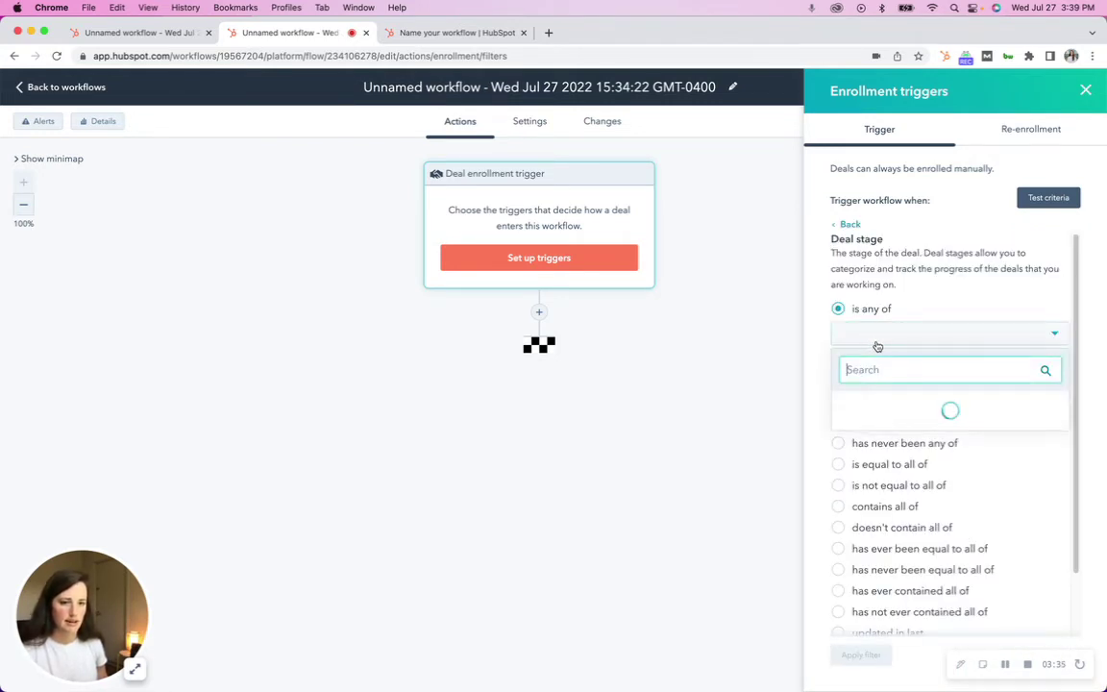
pyautogui.scroll(-1, 909, 497)
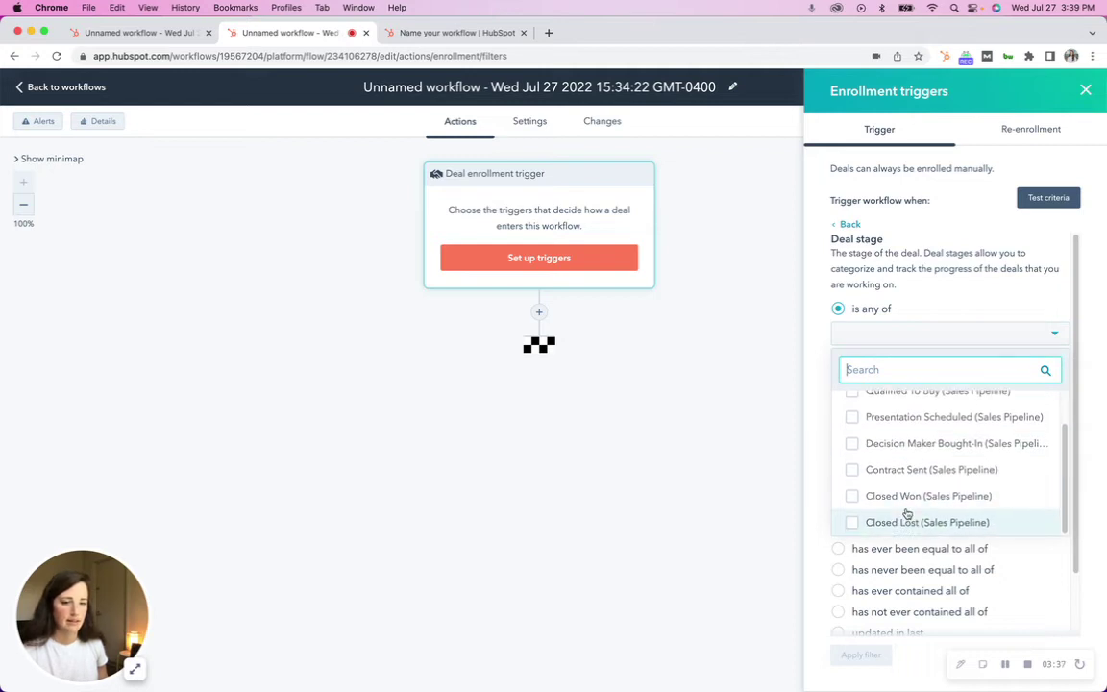
pyautogui.click(907, 519)
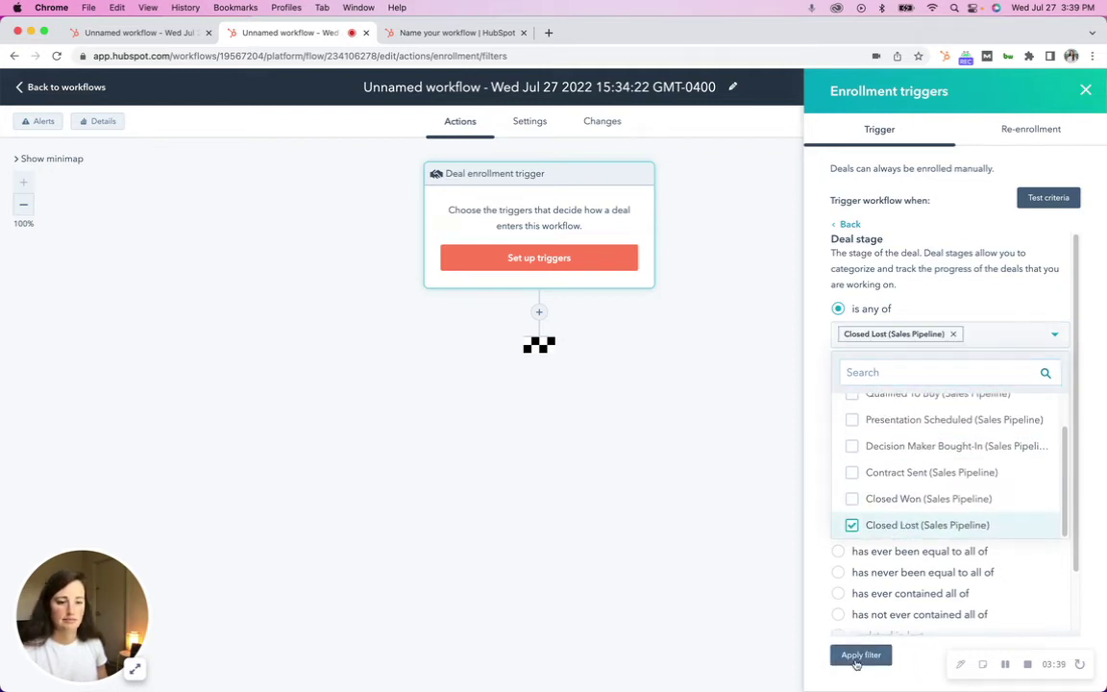
pyautogui.click(858, 655)
pyautogui.click(856, 663)
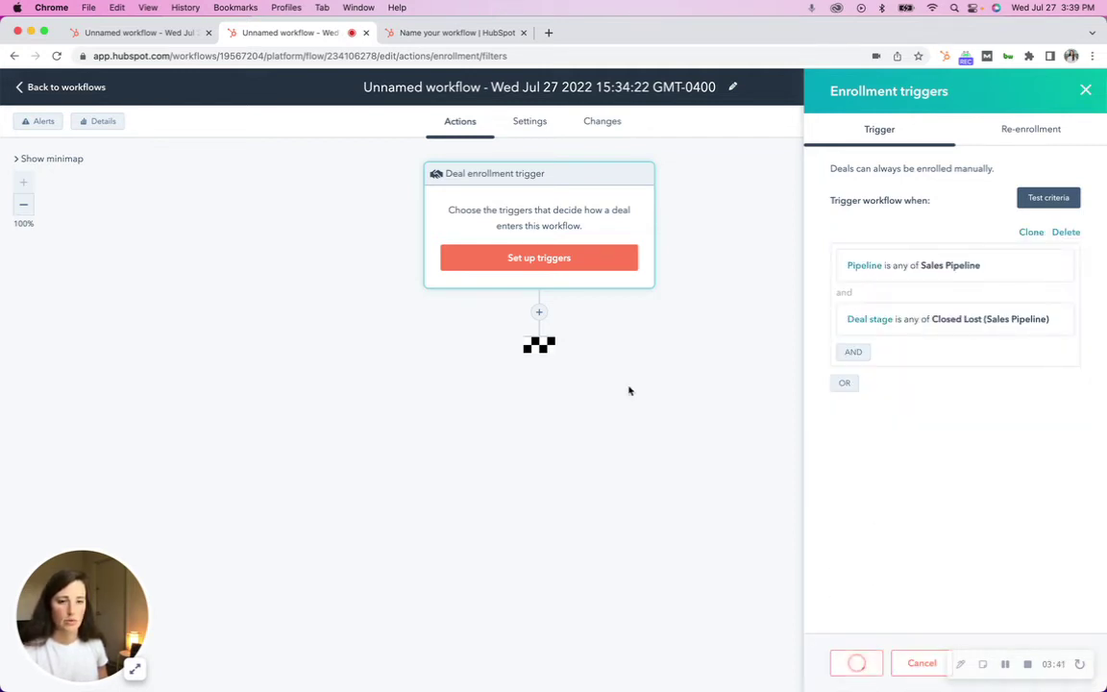
# - Add a Send email action sending the Thank you email to all associated contacts
pyautogui.click(539, 365)
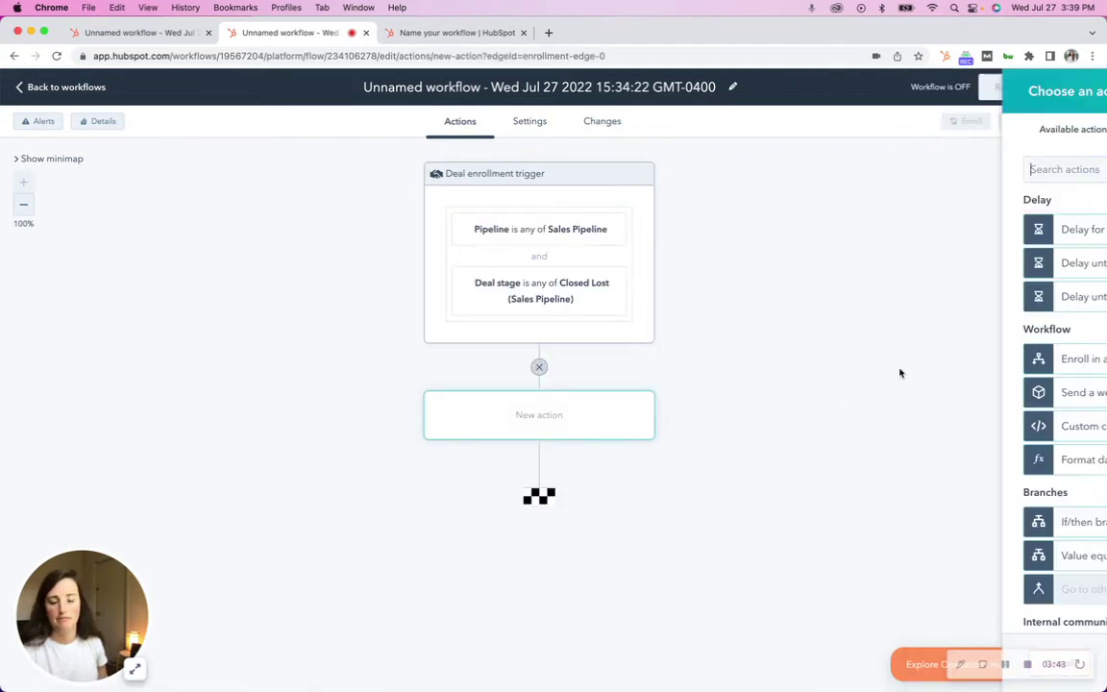
pyautogui.scroll(-5, 951, 495)
pyautogui.scroll(5, 961, 519)
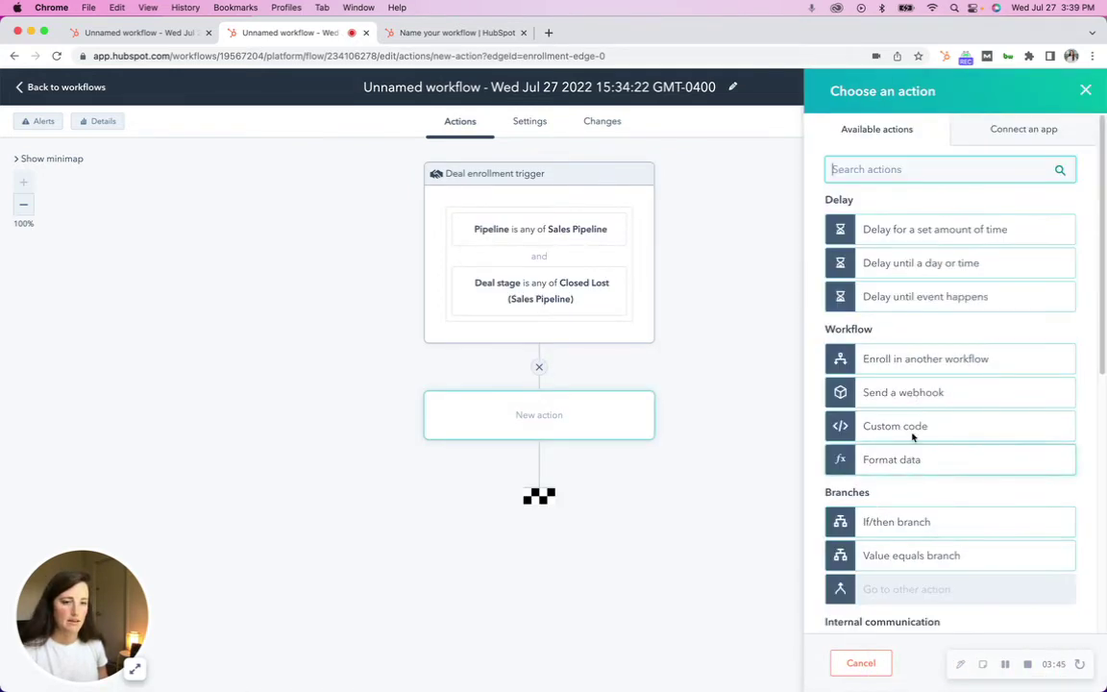
pyautogui.scroll(-4, 910, 384)
pyautogui.click(910, 417)
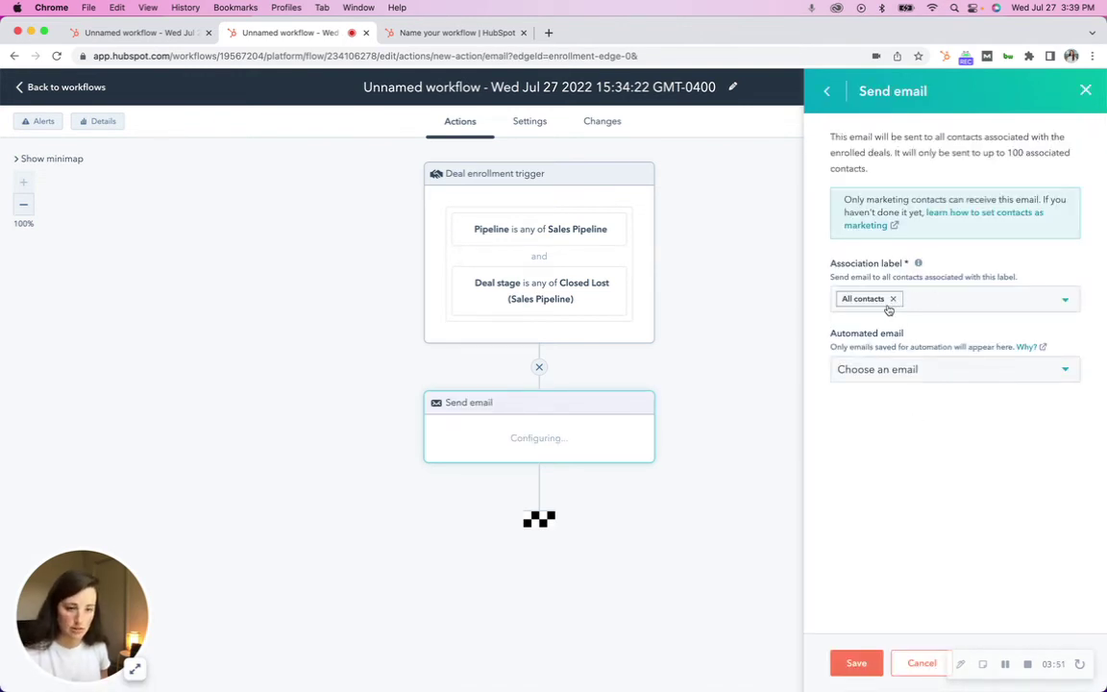
pyautogui.click(910, 371)
pyautogui.click(898, 451)
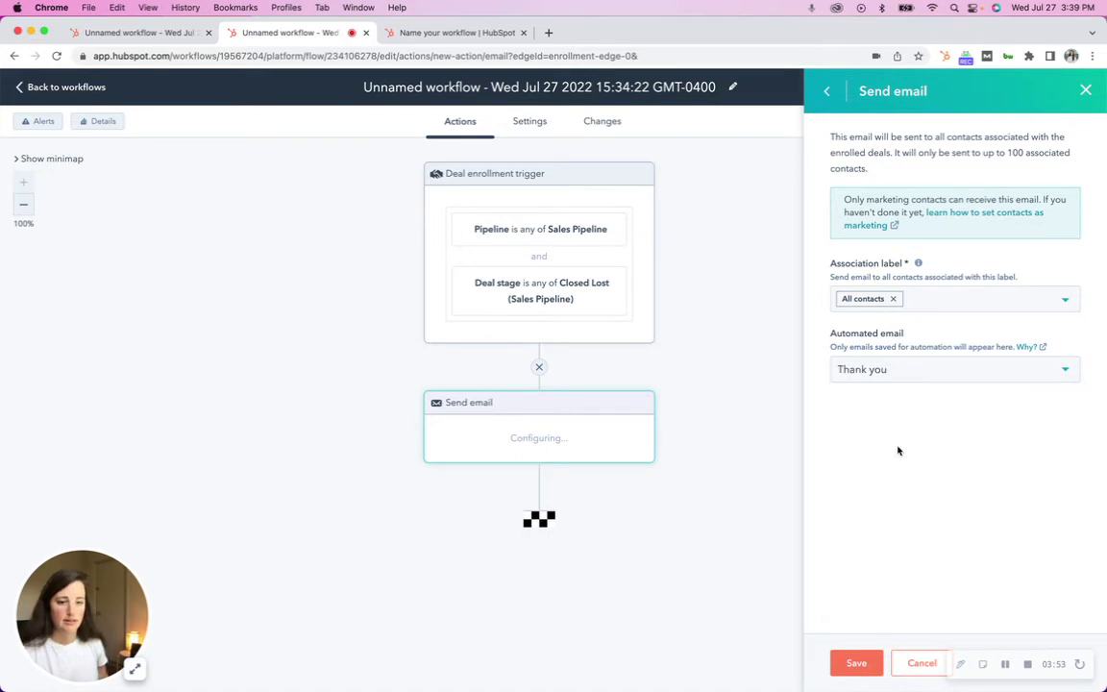
pyautogui.click(857, 663)
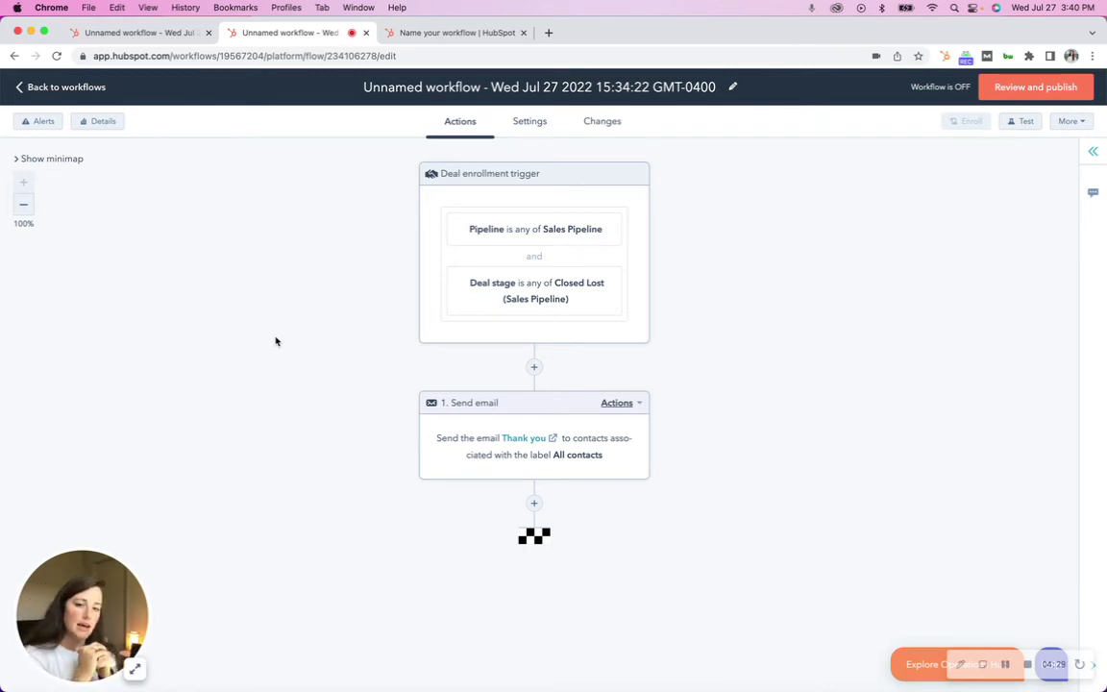
# - Switch to the 'Name your workflow' tab and scroll back to the Contact-based card
pyautogui.click(438, 33)
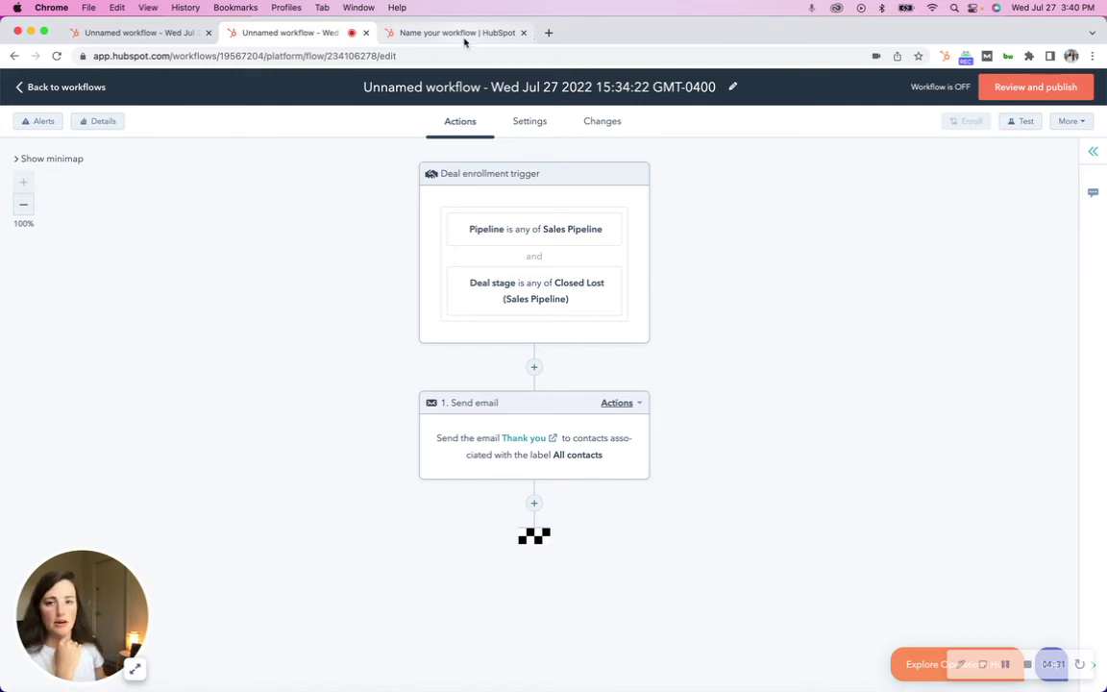
pyautogui.scroll(-6, 256, 437)
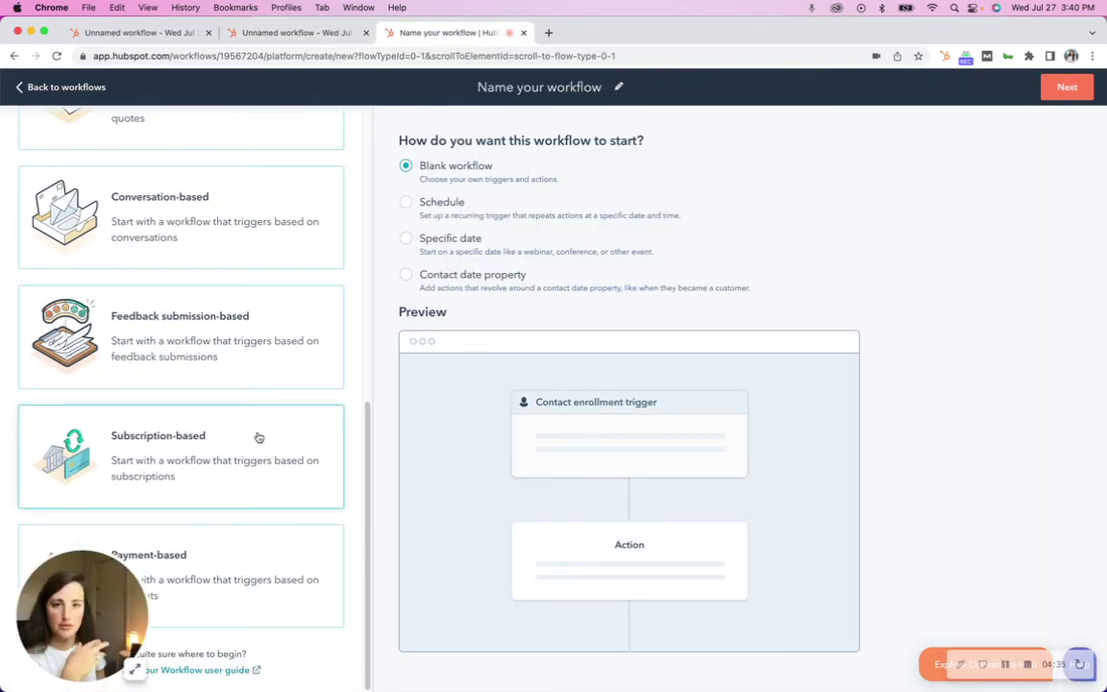
pyautogui.scroll(3, 267, 404)
pyautogui.scroll(4, 269, 402)
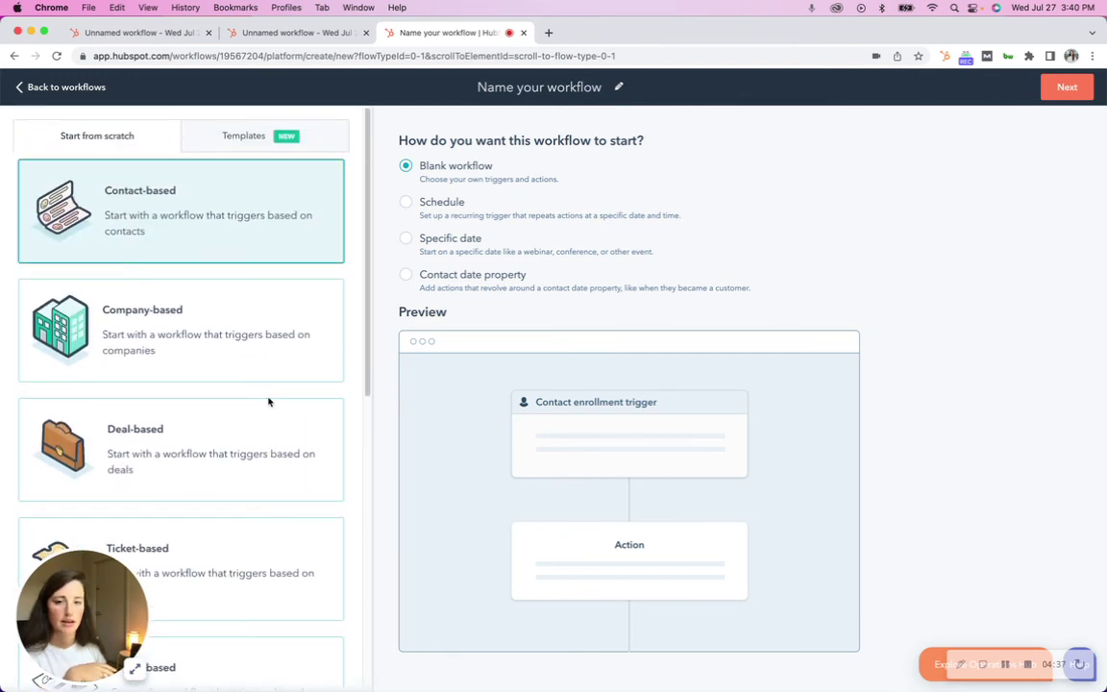